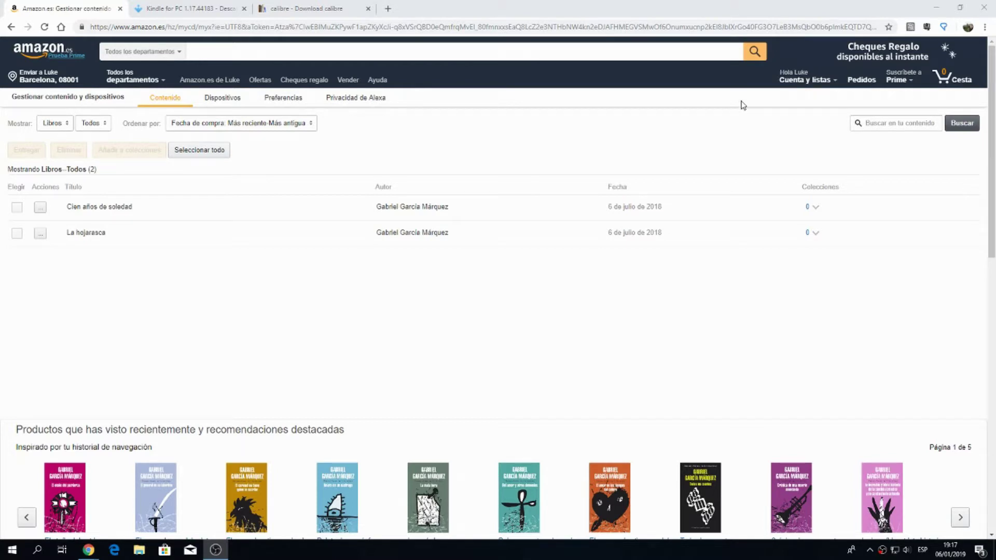
Check the two Kindle books in Amazon.es Manage Content, then go to the Uptodown Kindle for PC 1.17.44183 page
{"action": "left_click", "coordinate": [555, 123]}
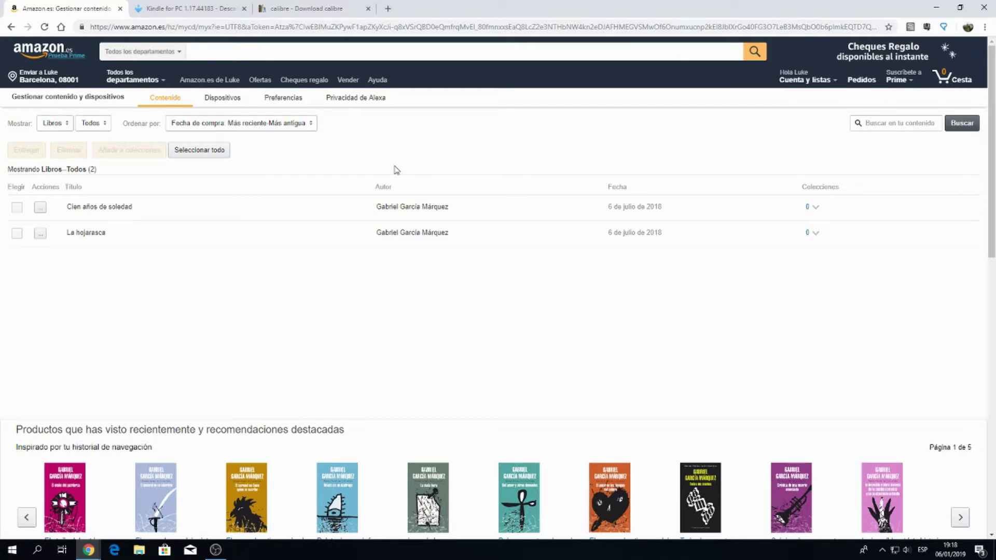
{"action": "left_click", "coordinate": [180, 11]}
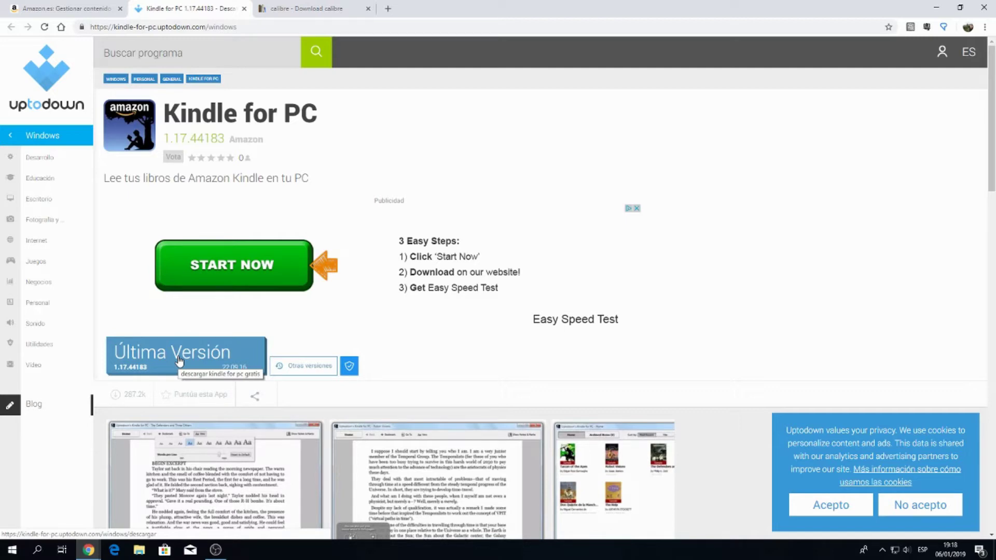
Download the Kindle for PC installer from Uptodown, then go to the calibre 3.37.0 download tab
{"action": "left_click", "coordinate": [179, 360]}
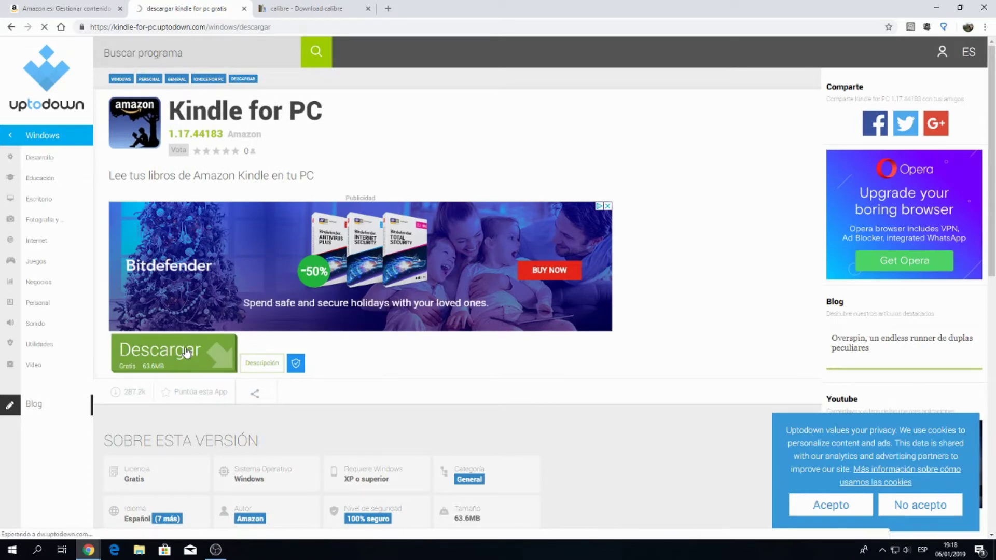
{"action": "key", "text": "ctrl+Tab"}
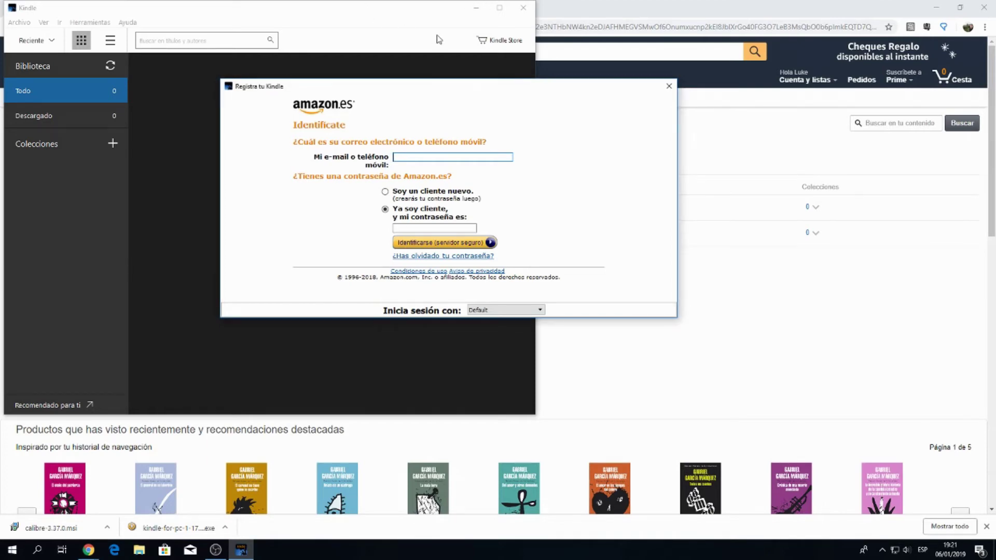
Enter the Amazon e-mail address in the Registra tu Kindle sign-in dialog
{"action": "left_click", "coordinate": [437, 158]}
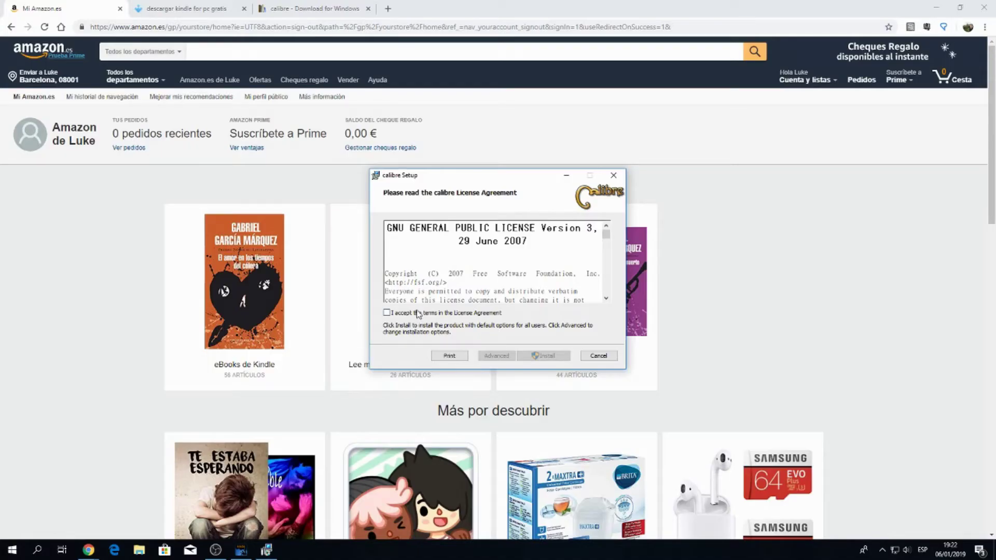
Accept the calibre license, install and finish setup, and accept the generic e-reader device in the wizard
{"action": "left_click", "coordinate": [422, 314]}
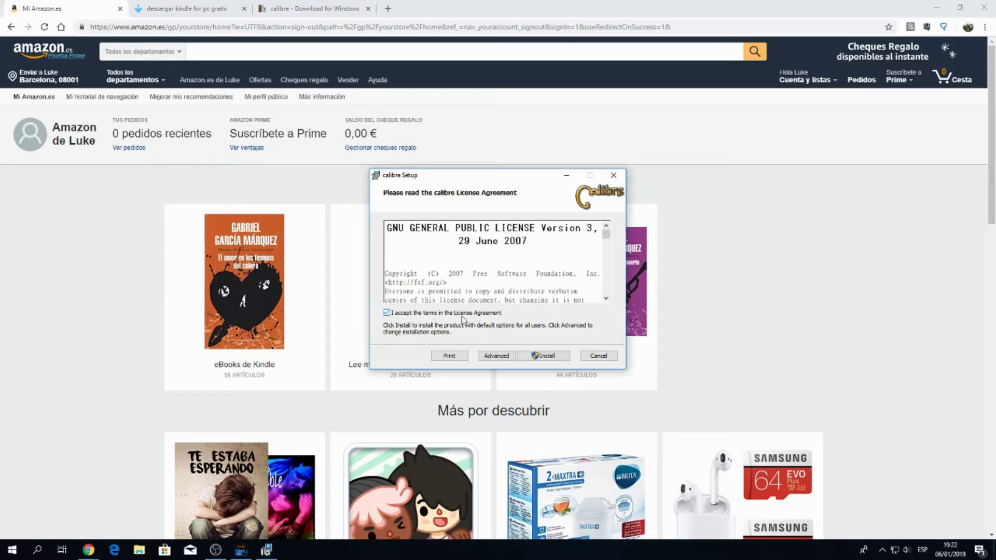
{"action": "left_click", "coordinate": [545, 358]}
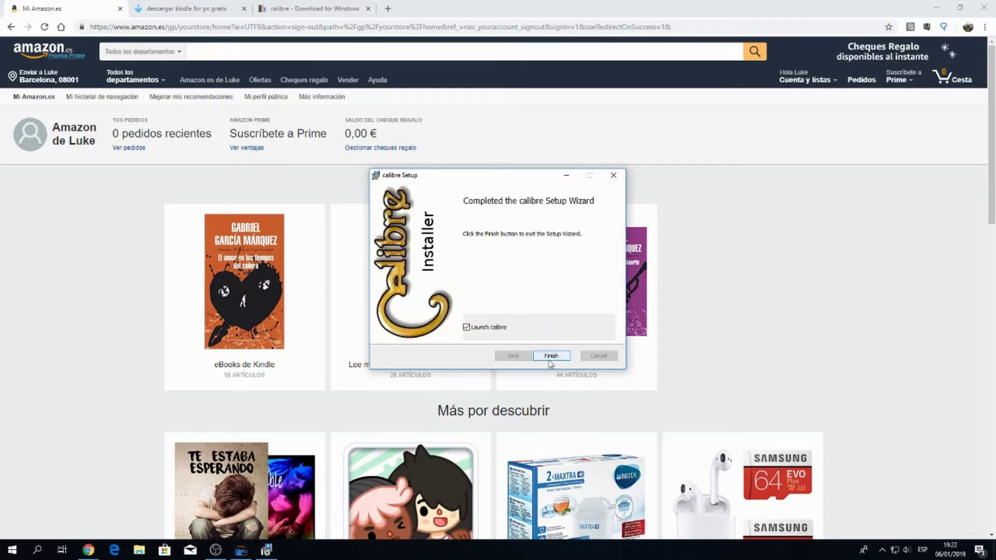
{"action": "left_click", "coordinate": [550, 357]}
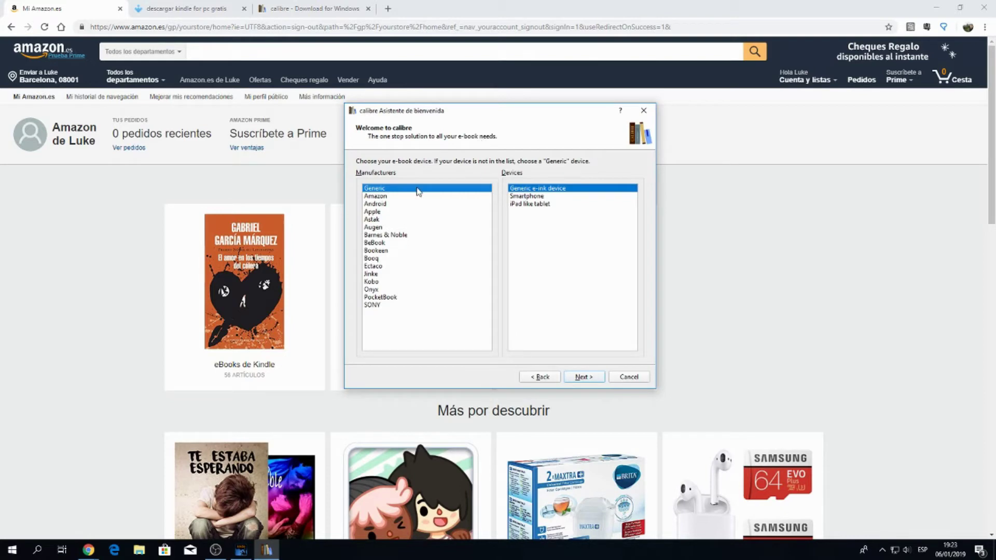
{"action": "left_click", "coordinate": [584, 378]}
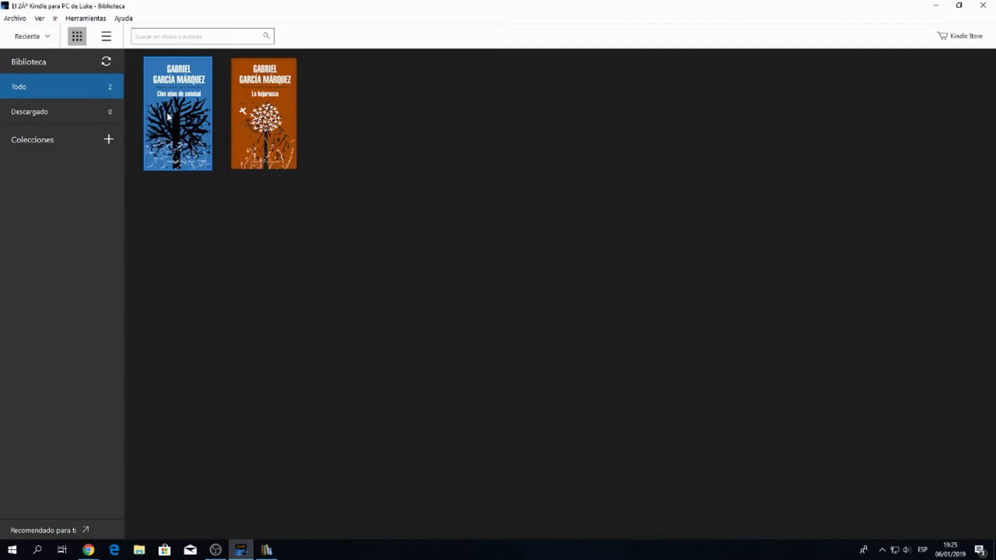
Download La hojarasca in Kindle for PC and close the My Kindle Content folder
{"action": "right_click", "coordinate": [265, 110]}
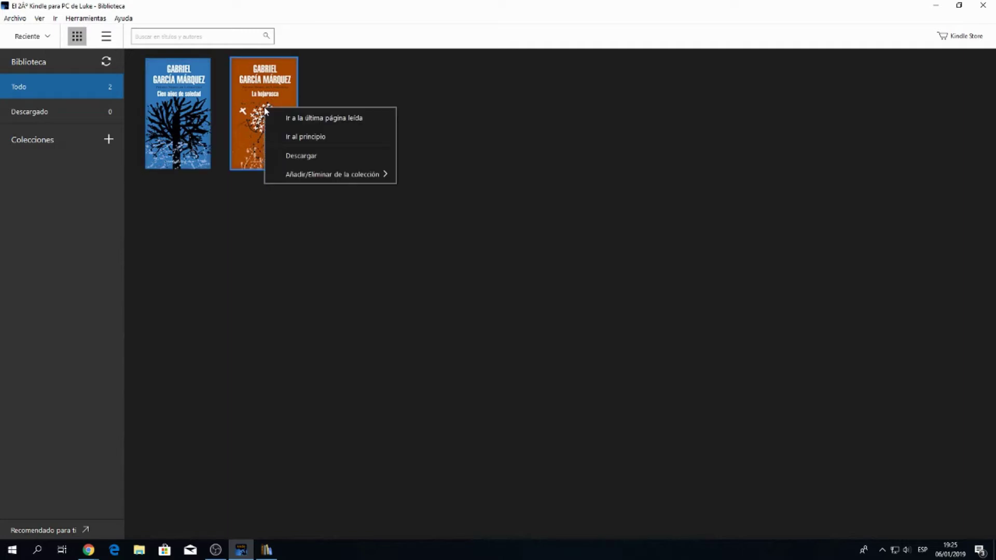
{"action": "left_click", "coordinate": [301, 156]}
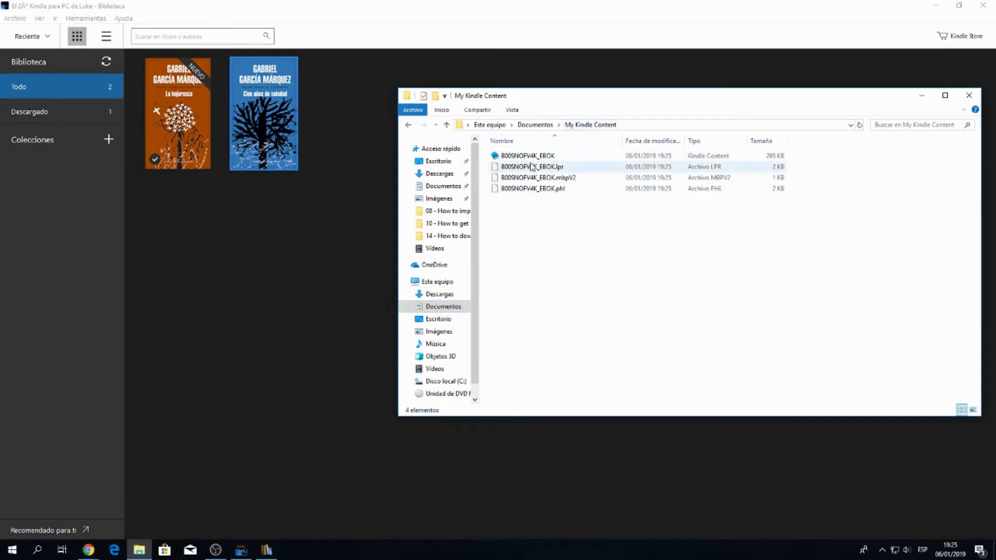
{"action": "left_click", "coordinate": [970, 94]}
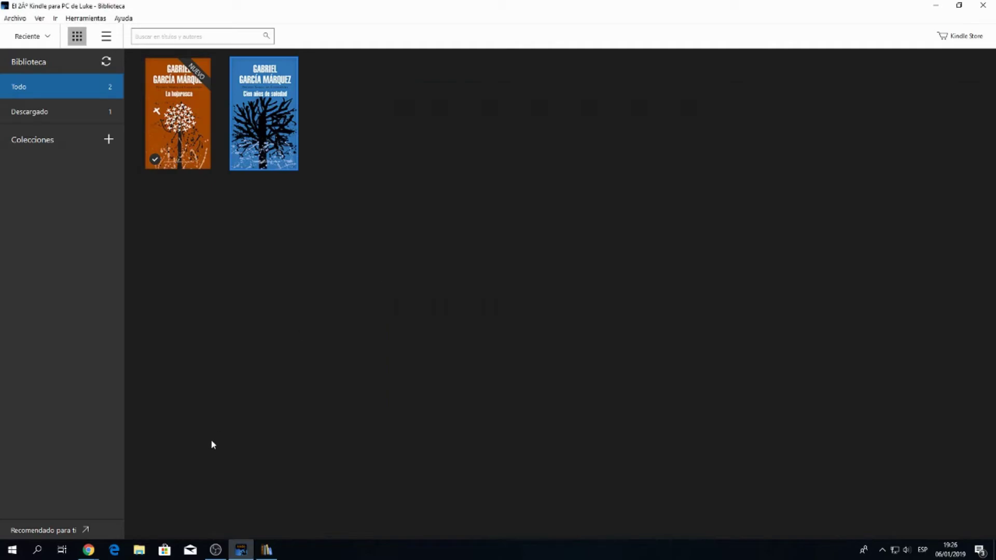
Add La hojarasca's AZW file to calibre and dismiss the DRM warning blocking its conversion
{"action": "left_click", "coordinate": [265, 550]}
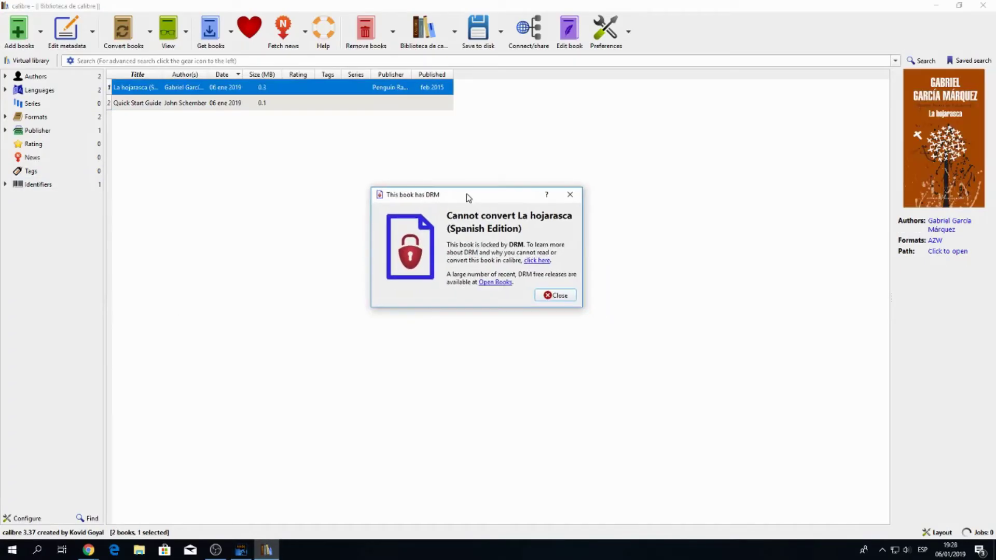
{"action": "mouse_move", "coordinate": [470, 198]}
{"action": "left_mouse_down"}
{"action": "mouse_move", "coordinate": [485, 185]}
{"action": "mouse_move", "coordinate": [470, 179]}
{"action": "left_mouse_up"}
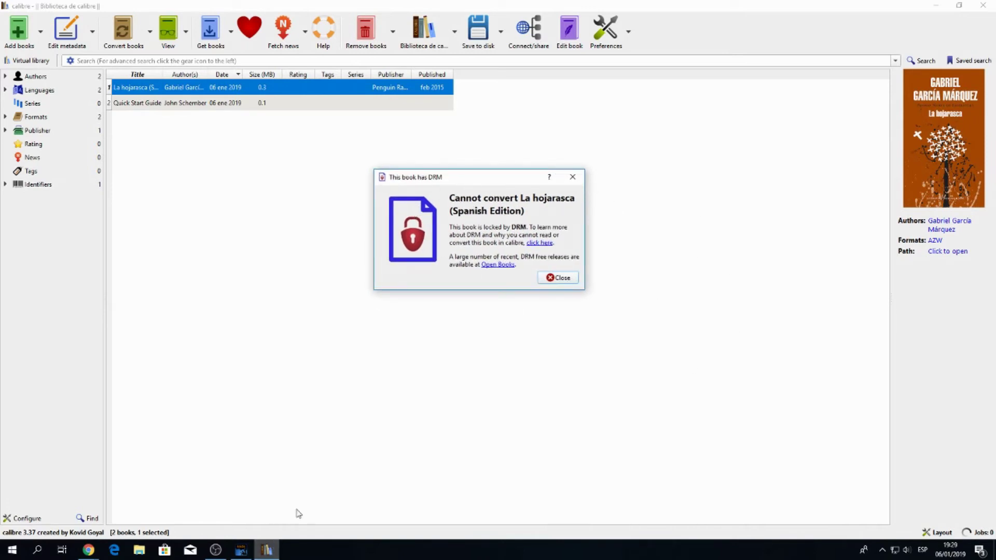
{"action": "left_click", "coordinate": [416, 377]}
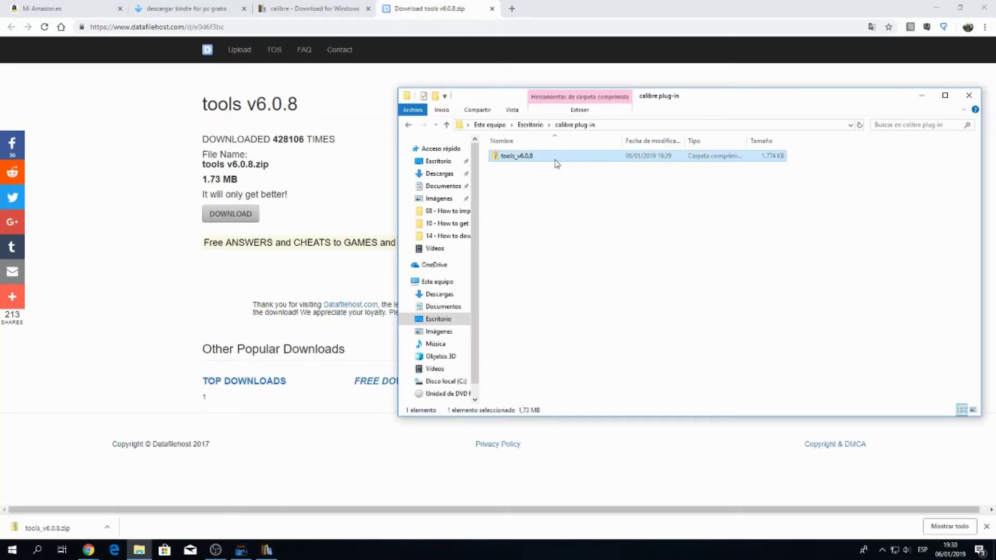
Extract tools_v6.0.8.zip into the suggested tools_v6.0.8 folder
{"action": "right_click", "coordinate": [556, 162]}
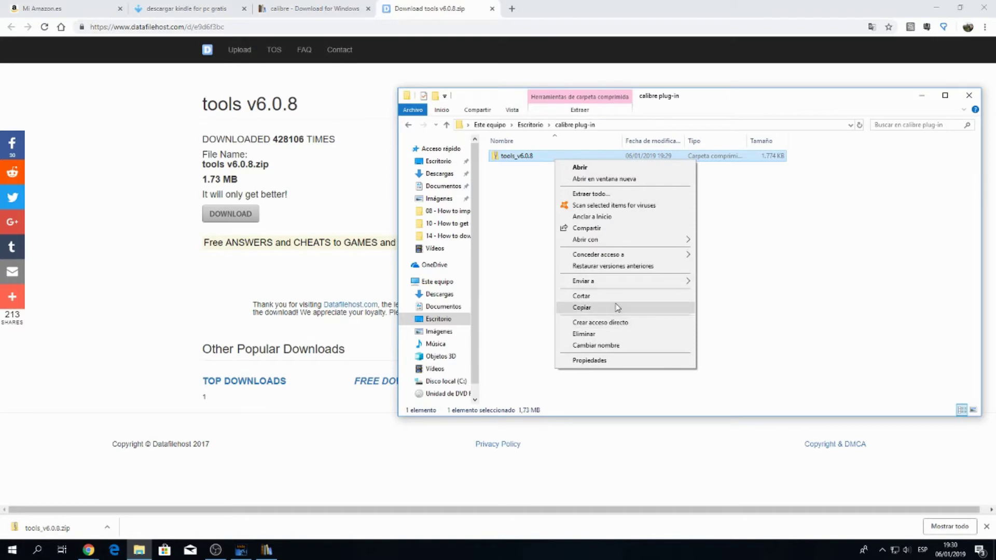
{"action": "left_click", "coordinate": [614, 195]}
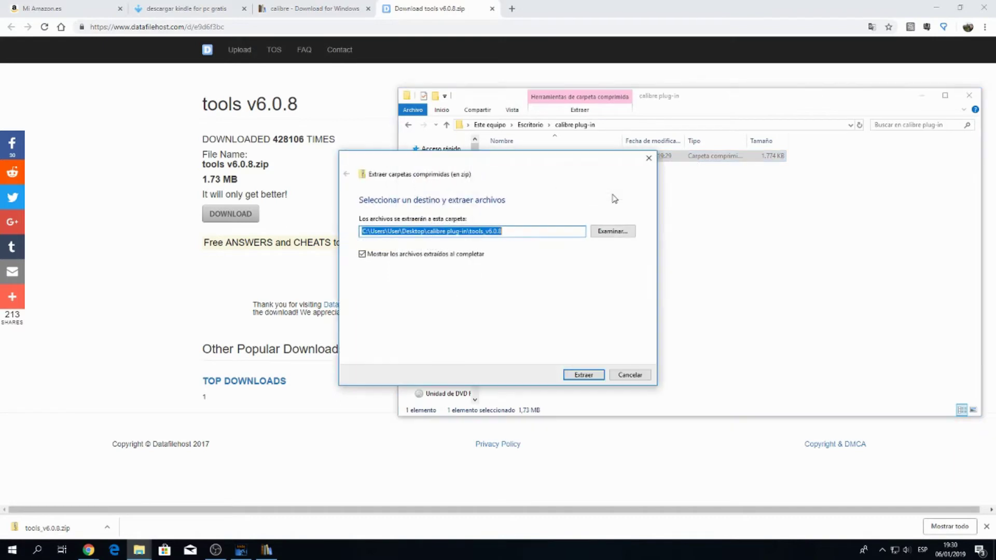
{"action": "left_click", "coordinate": [584, 375]}
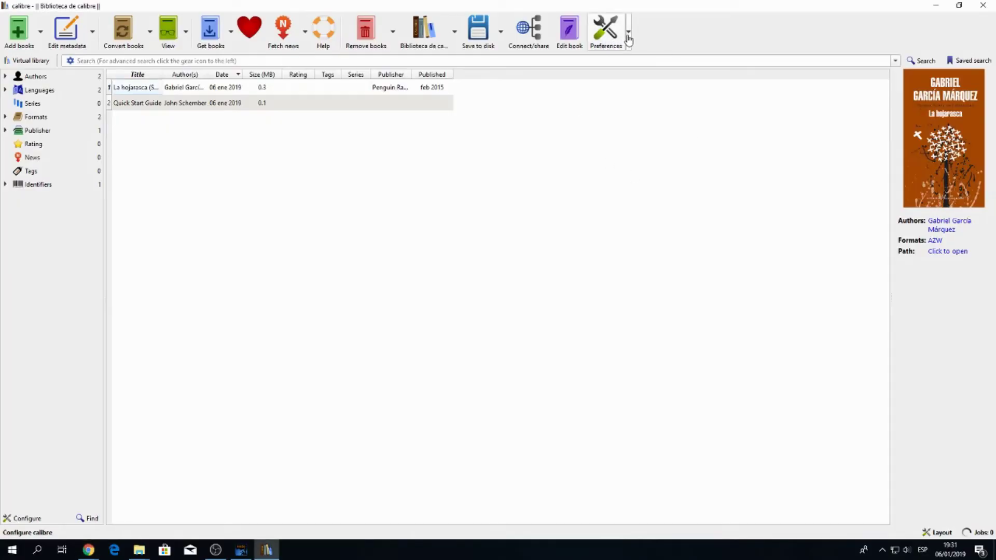
Go to the Plugins page of calibre Preferences and choose to load a plugin from file
{"action": "left_click", "coordinate": [628, 32]}
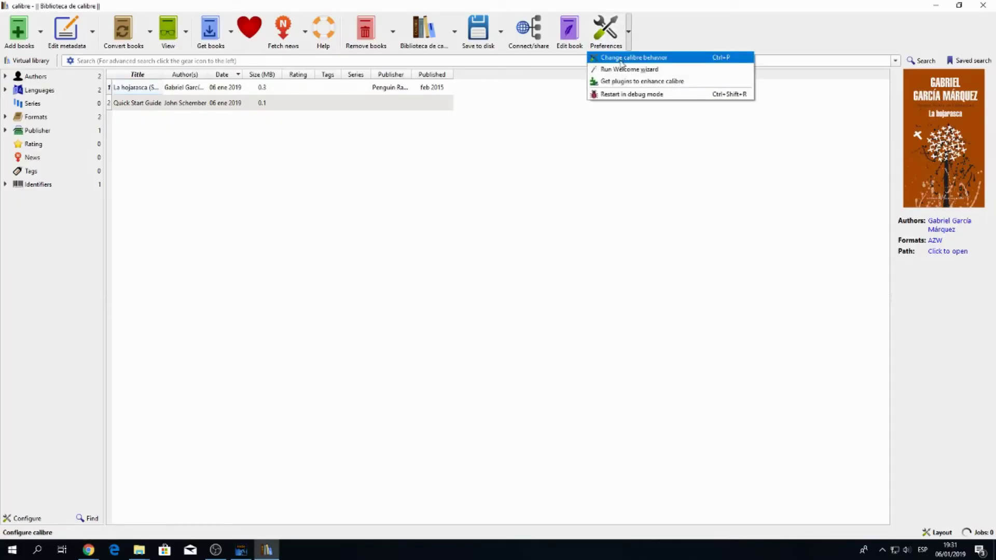
{"action": "left_click", "coordinate": [622, 60]}
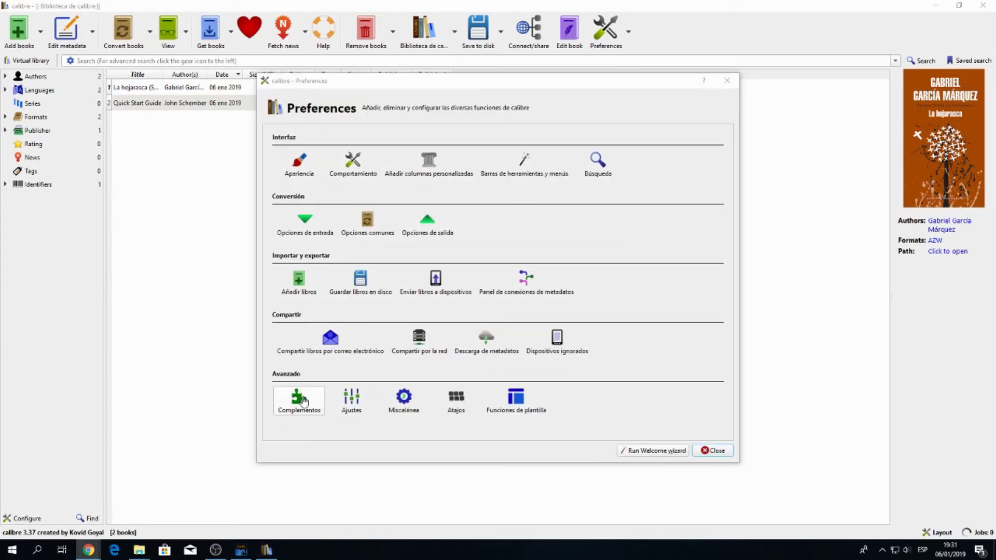
{"action": "left_click", "coordinate": [304, 401]}
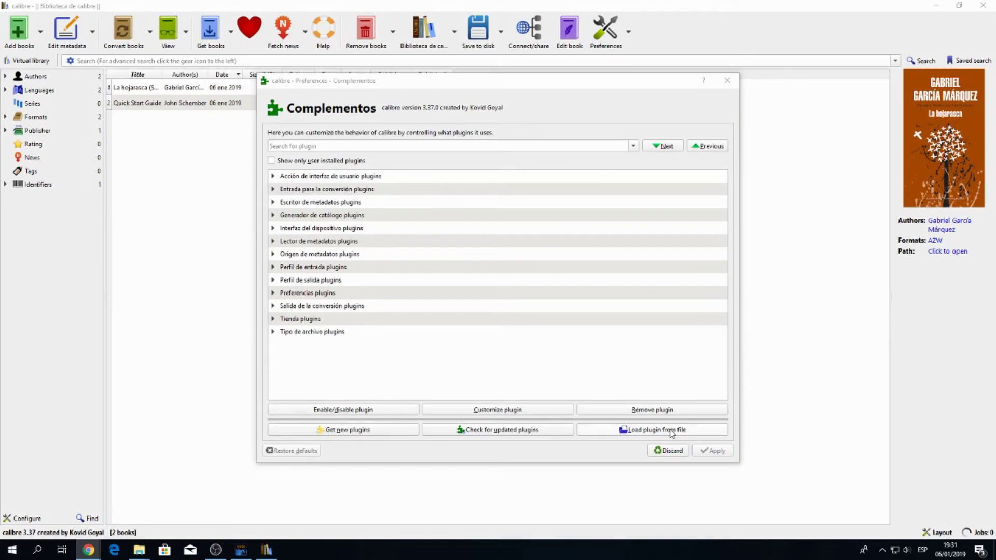
{"action": "left_click", "coordinate": [672, 431]}
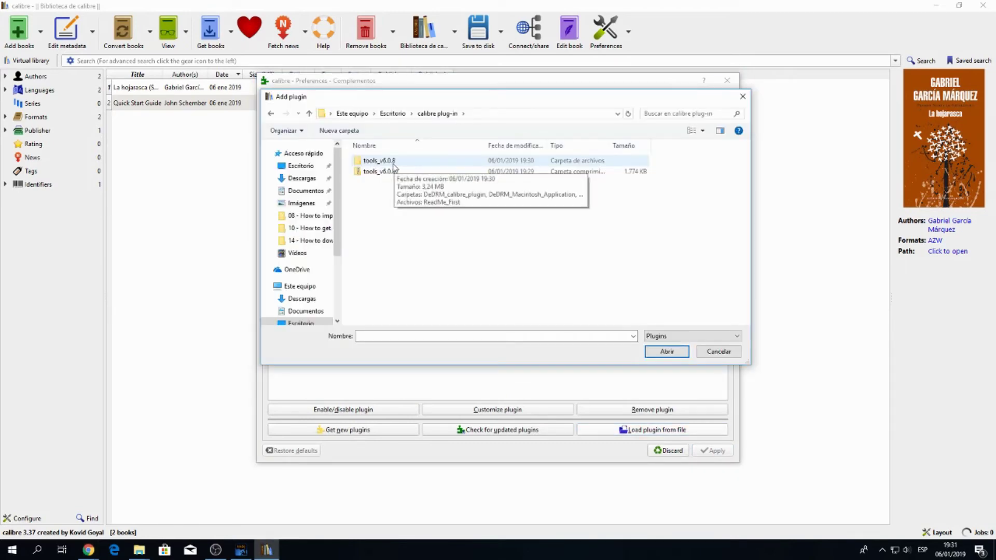
Install DeDRM_plugin from tools_v6.0.8/DeDRM_calibre_plugin, accepting the warning, then apply and close Preferences
{"action": "double_click", "coordinate": [393, 164]}
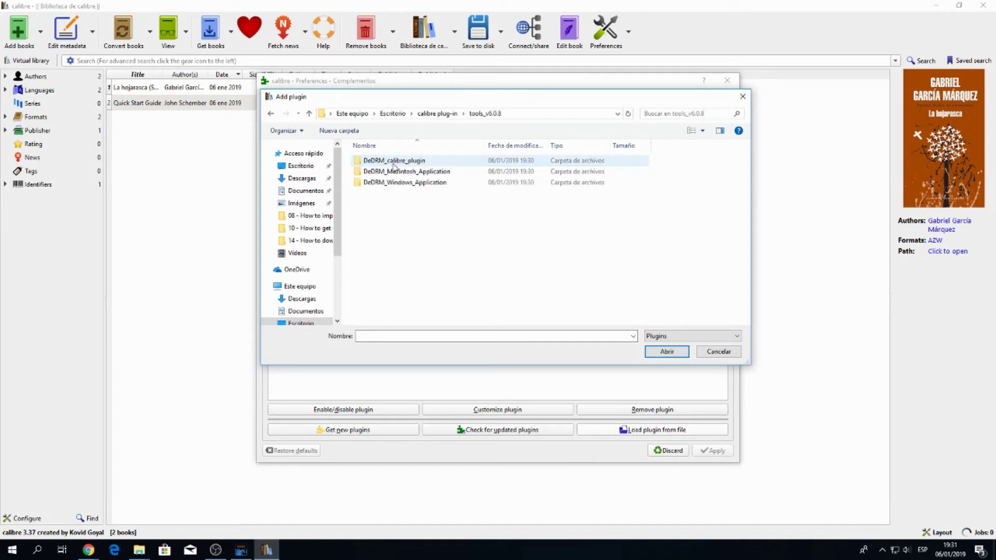
{"action": "double_click", "coordinate": [461, 165]}
{"action": "left_click", "coordinate": [460, 162]}
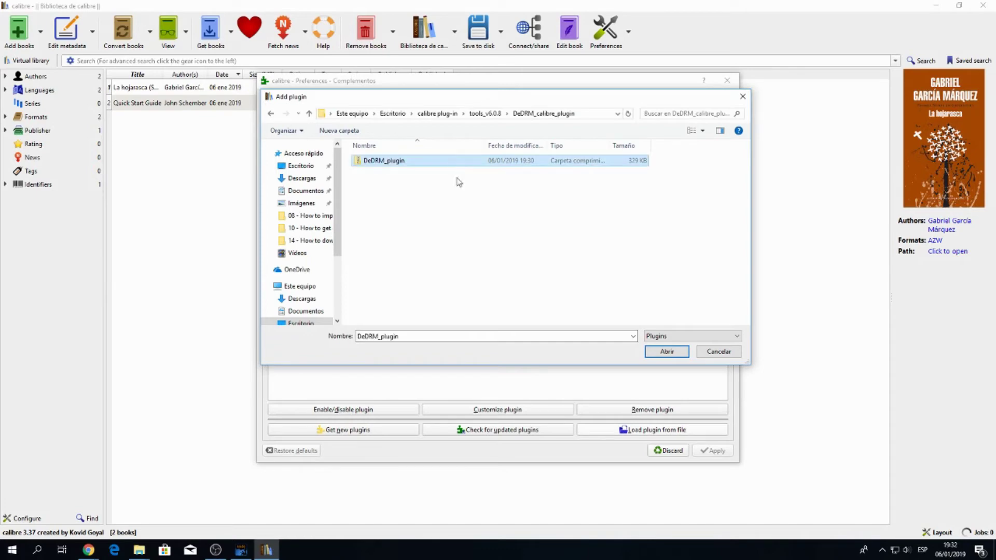
{"action": "left_click", "coordinate": [666, 353]}
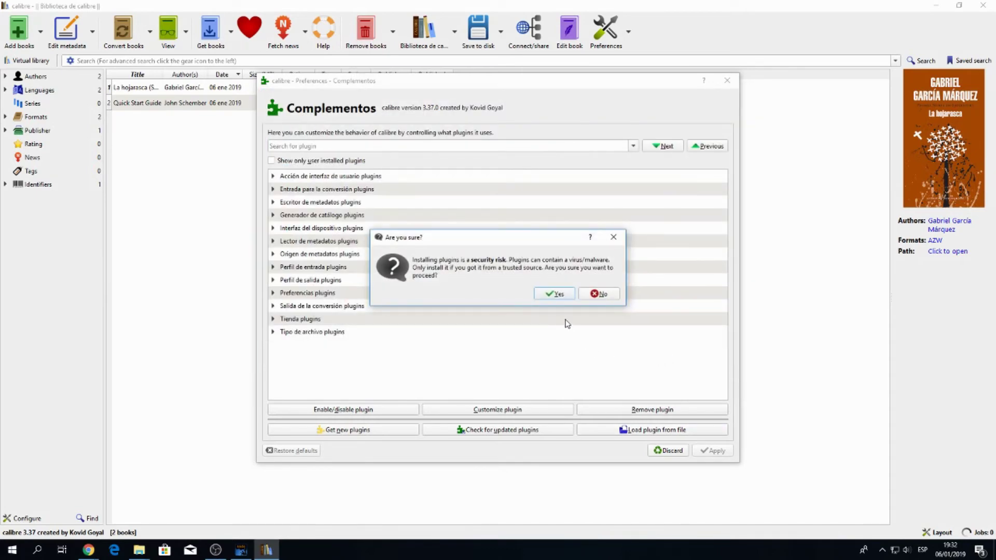
{"action": "left_click", "coordinate": [551, 294]}
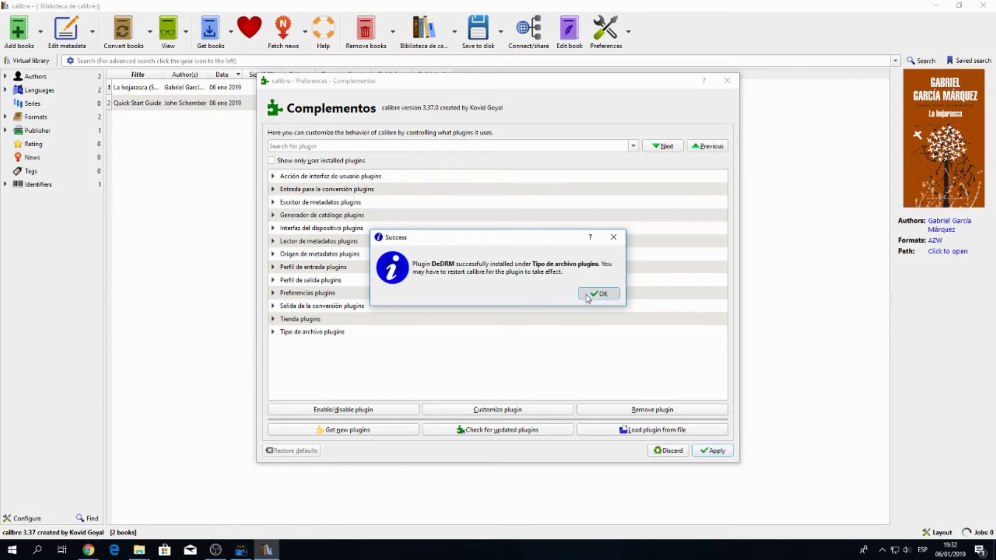
{"action": "left_click", "coordinate": [596, 294]}
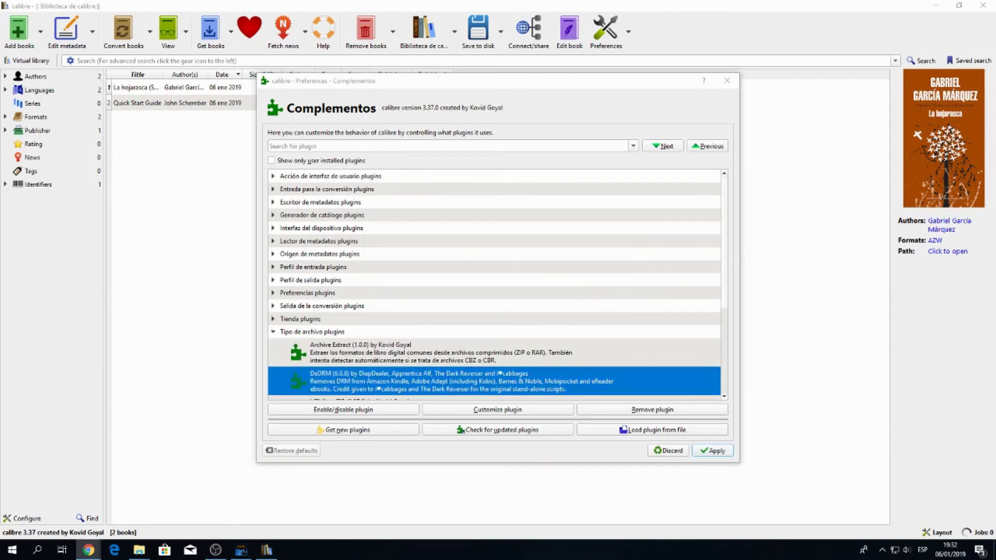
{"action": "left_click", "coordinate": [718, 451]}
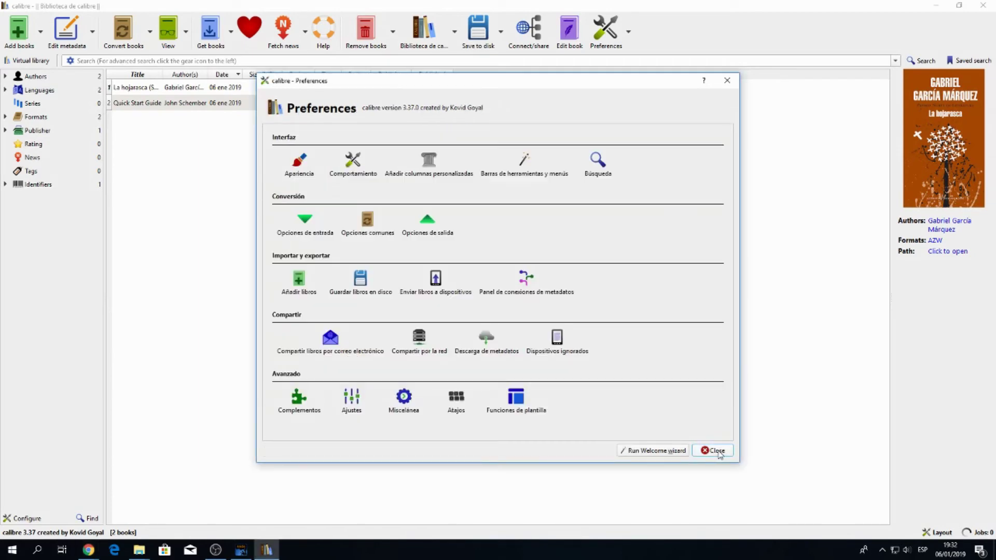
{"action": "left_click", "coordinate": [718, 451]}
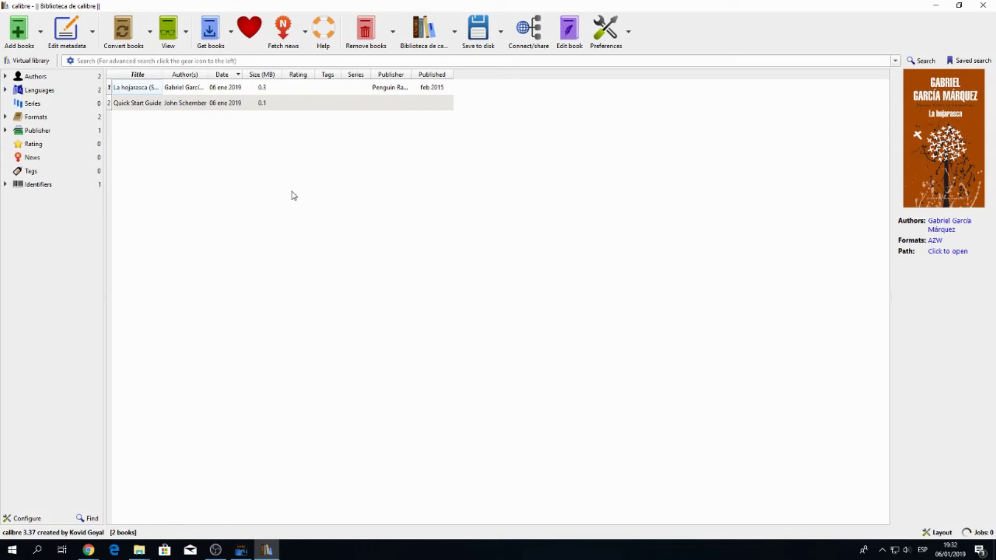
Restart calibre and re-add the La hojarasca Kindle file from My Kindle Content
{"action": "left_click", "coordinate": [989, 9]}
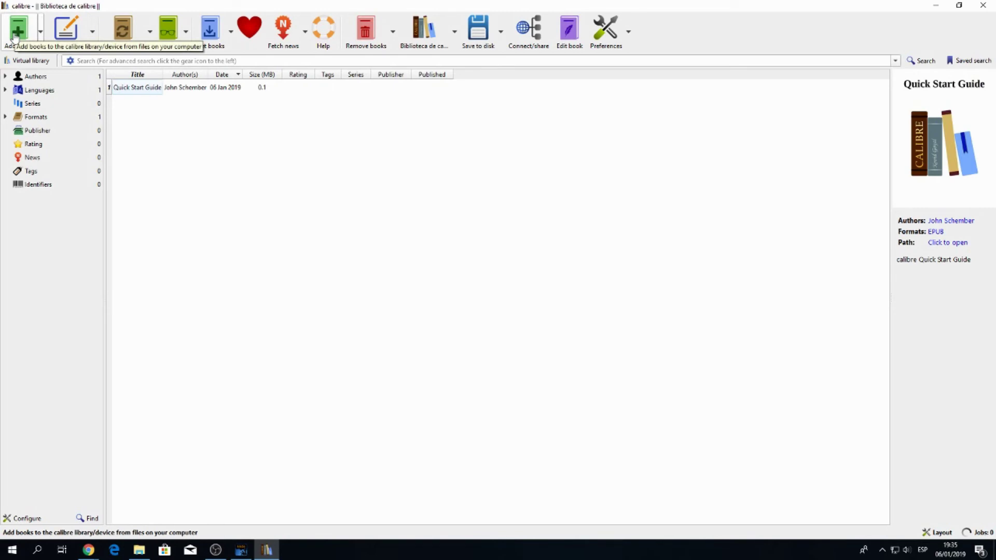
{"action": "left_click", "coordinate": [17, 31]}
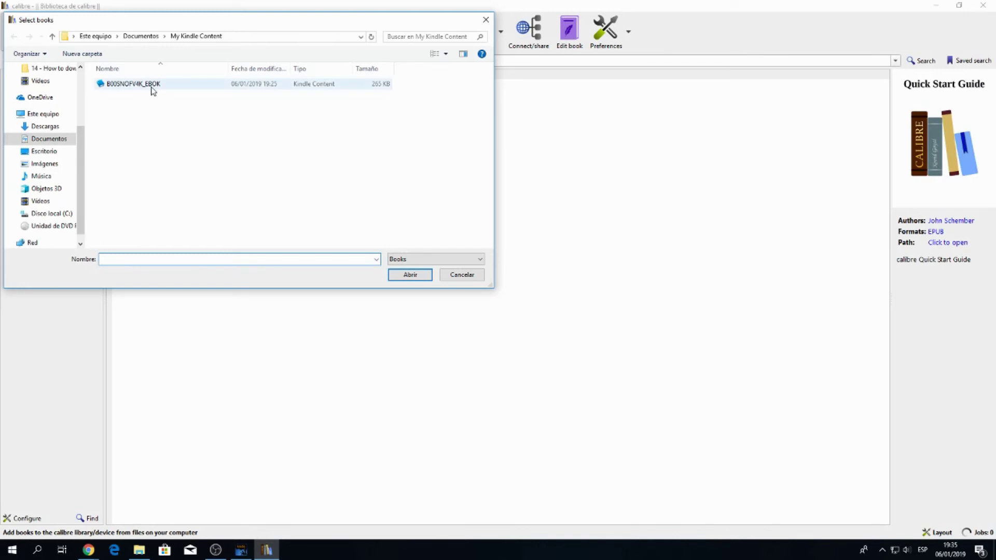
{"action": "mouse_move", "coordinate": [48, 138]}
{"action": "double_click", "coordinate": [134, 84]}
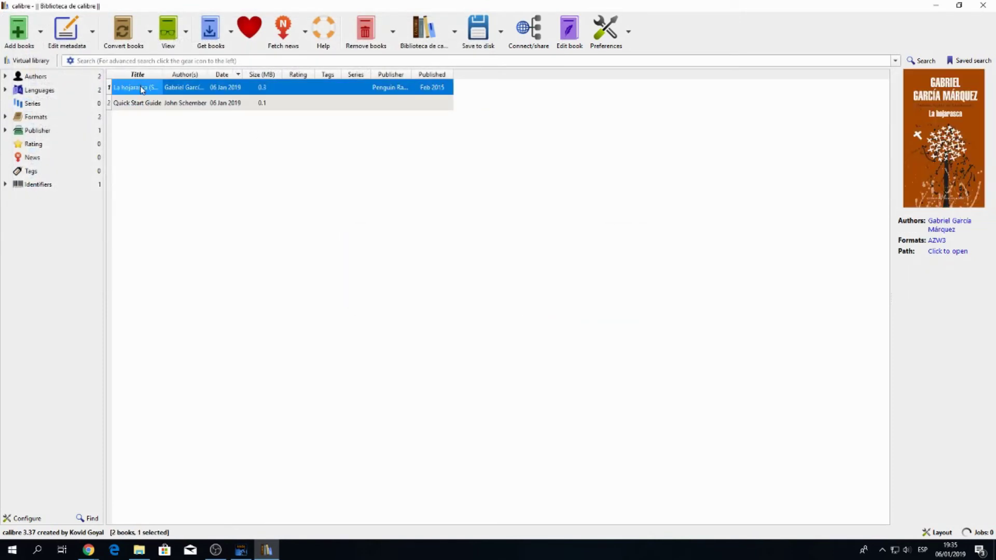
Convert La hojarasca individually with PDF as the output format
{"action": "left_click", "coordinate": [150, 32]}
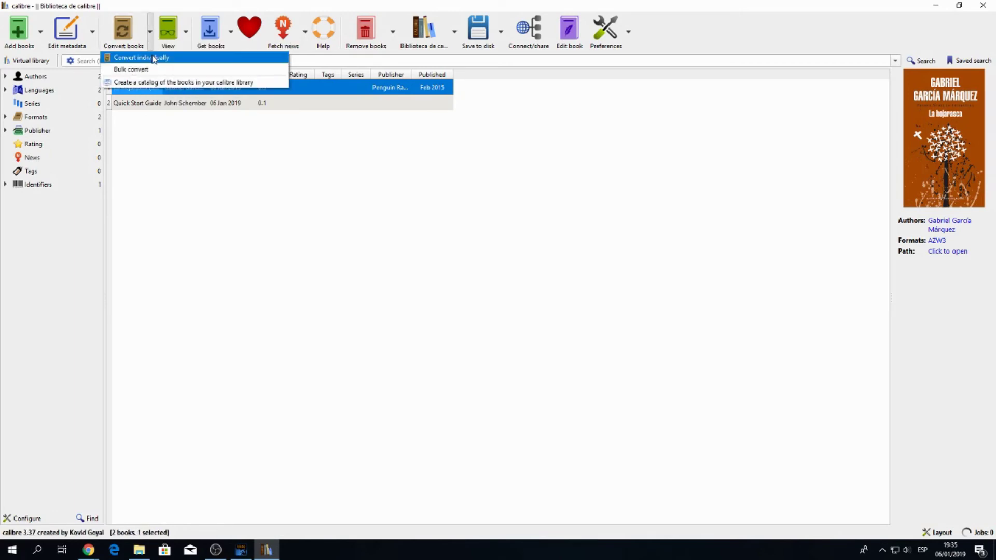
{"action": "left_click", "coordinate": [153, 58]}
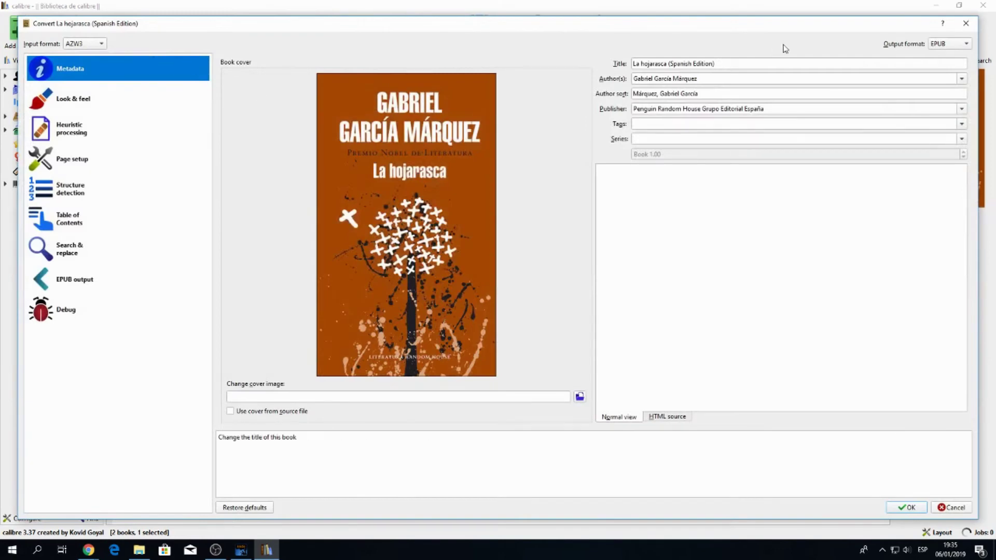
{"action": "left_click", "coordinate": [944, 48]}
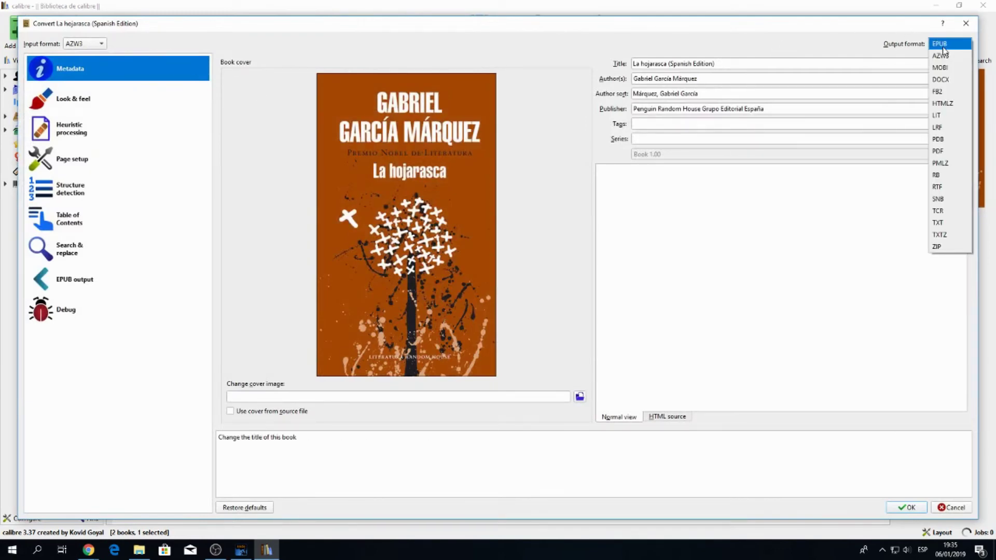
{"action": "left_click", "coordinate": [948, 155]}
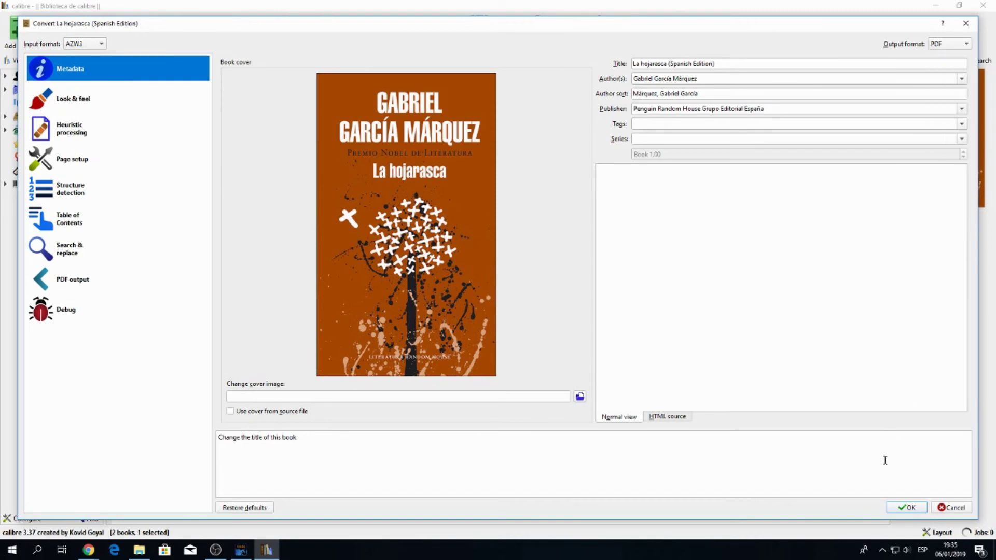
{"action": "left_click", "coordinate": [904, 510]}
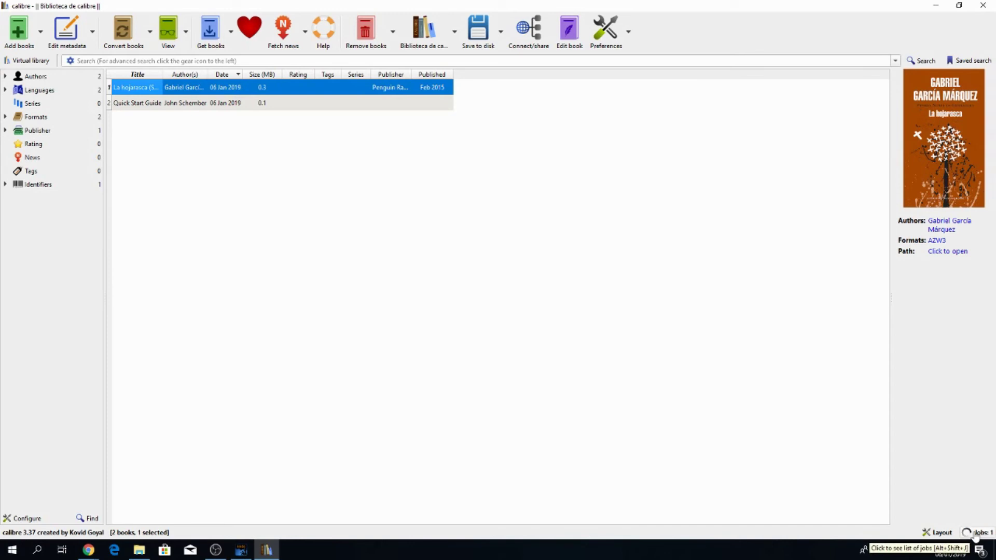
Confirm the finished conversion job, save the PDF to the plug-in folder, and open it with Google Chrome
{"action": "left_click", "coordinate": [975, 535]}
{"action": "left_click", "coordinate": [429, 178]}
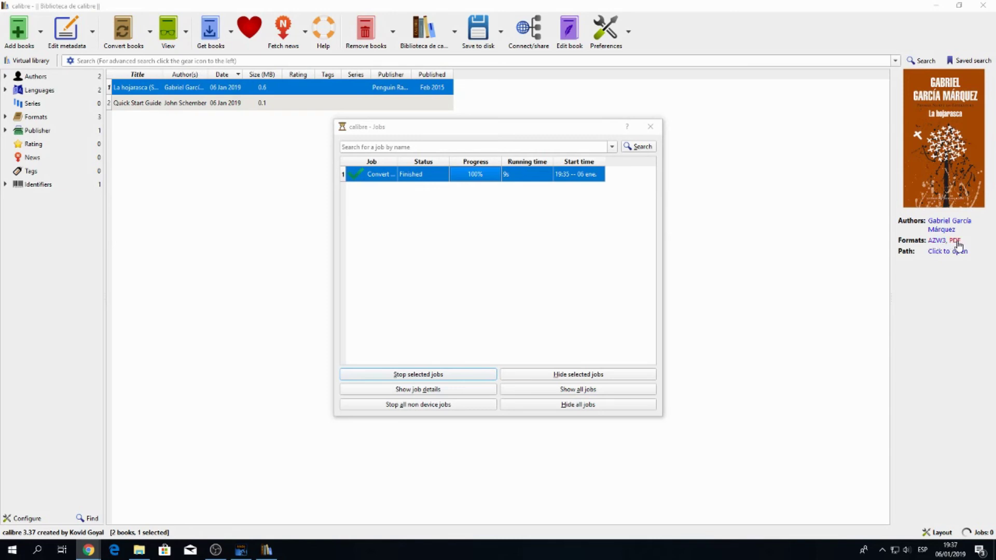
{"action": "right_click", "coordinate": [959, 246]}
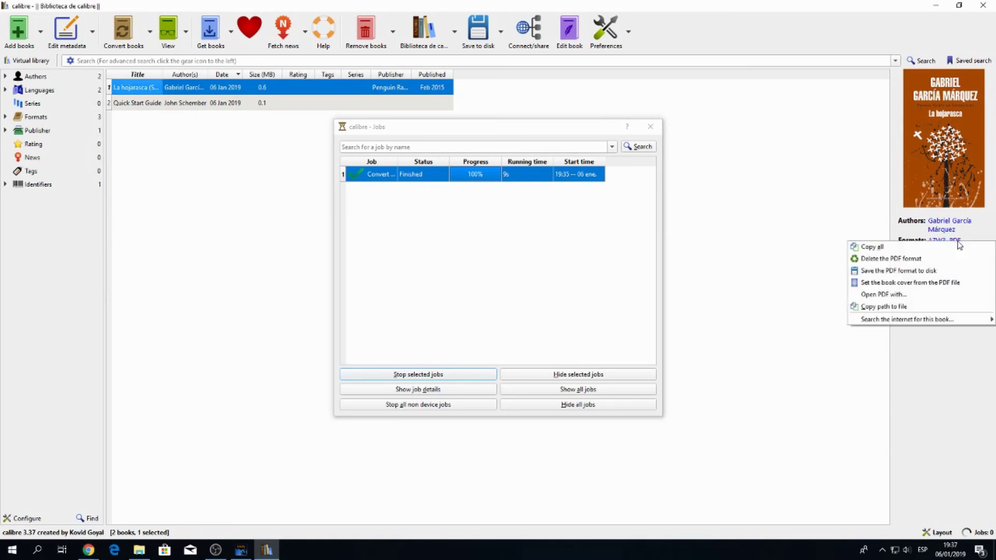
{"action": "left_click", "coordinate": [948, 276]}
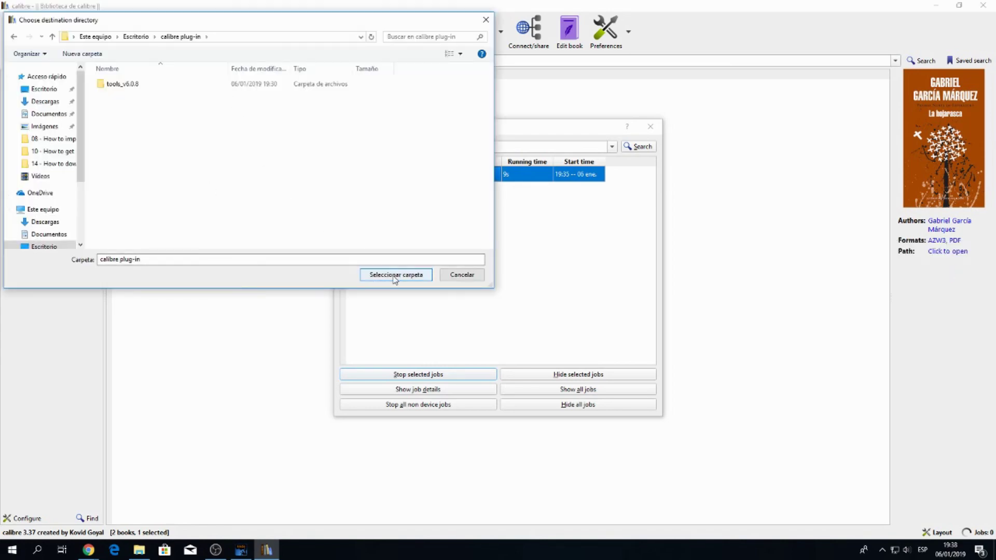
{"action": "left_click", "coordinate": [394, 277]}
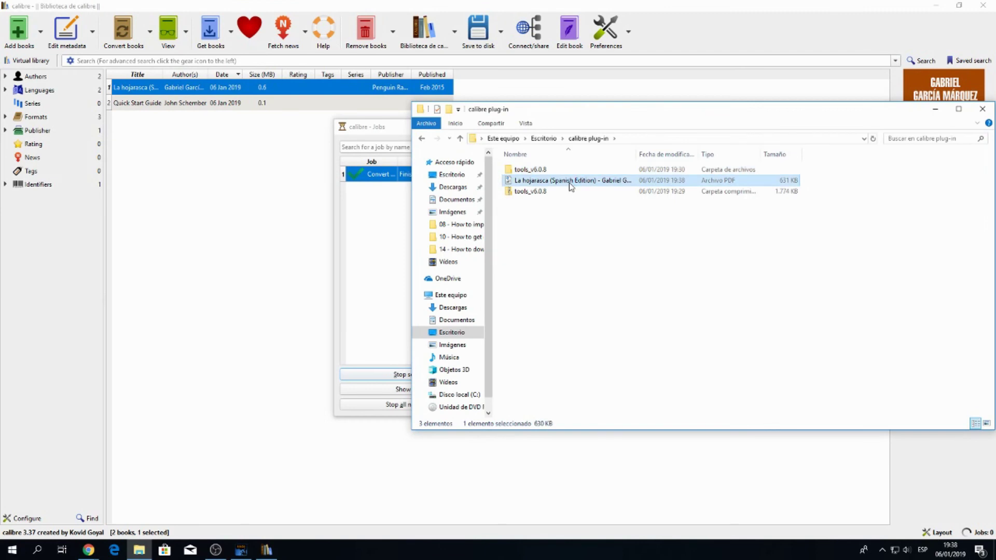
{"action": "double_click", "coordinate": [570, 181]}
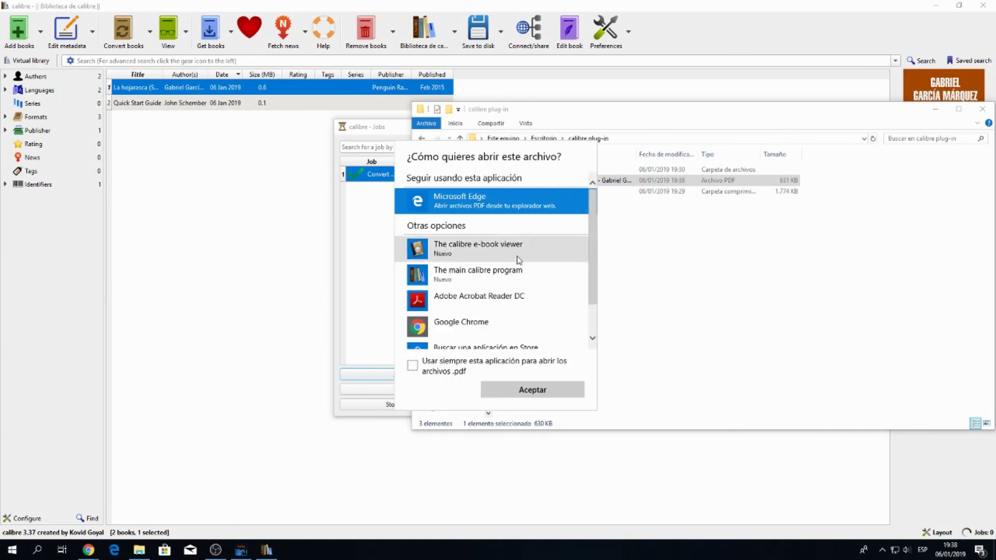
{"action": "left_click", "coordinate": [490, 326]}
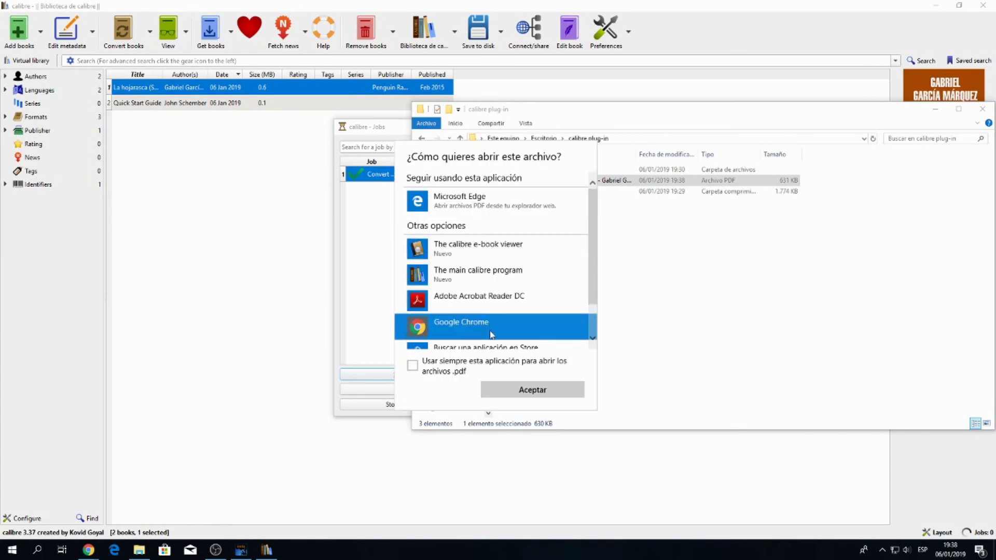
Open the 114-page La hojarasca PDF, scroll to chapter 1 on page 7, and select a passage
{"action": "left_click", "coordinate": [516, 393]}
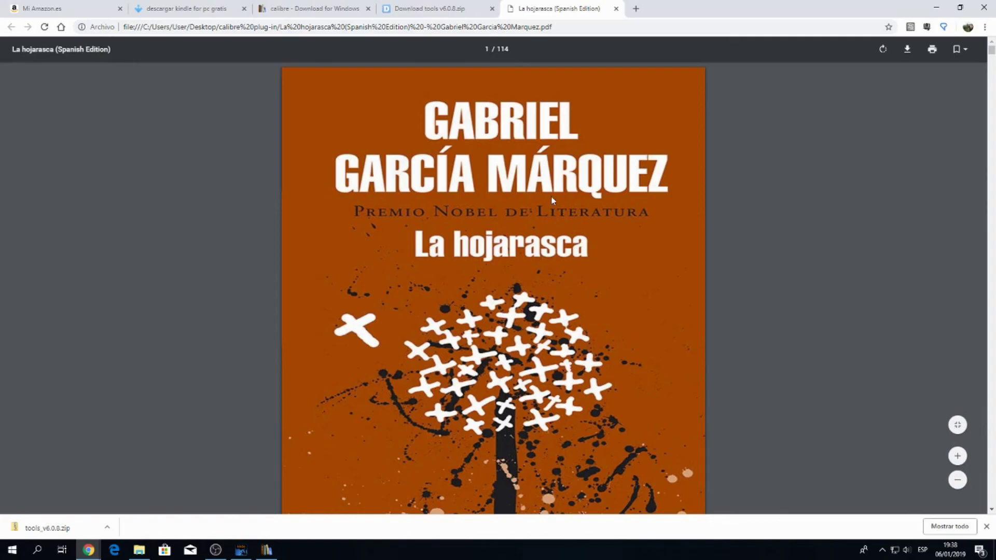
{"action": "scroll", "coordinate": [550, 197], "scroll_direction": "down", "scroll_amount": 4}
{"action": "scroll", "coordinate": [545, 192], "scroll_direction": "down", "scroll_amount": 10}
{"action": "scroll", "coordinate": [541, 193], "scroll_direction": "down", "scroll_amount": 10}
{"action": "scroll", "coordinate": [541, 193], "scroll_direction": "down", "scroll_amount": 10}
{"action": "scroll", "coordinate": [540, 192], "scroll_direction": "down", "scroll_amount": 10}
{"action": "scroll", "coordinate": [537, 192], "scroll_direction": "down", "scroll_amount": 10}
{"action": "scroll", "coordinate": [537, 192], "scroll_direction": "down", "scroll_amount": 5}
{"action": "scroll", "coordinate": [537, 192], "scroll_direction": "down", "scroll_amount": 1}
{"action": "mouse_move", "coordinate": [427, 188]}
{"action": "left_mouse_down"}
{"action": "mouse_move", "coordinate": [449, 179]}
{"action": "mouse_move", "coordinate": [606, 354]}
{"action": "left_mouse_up"}
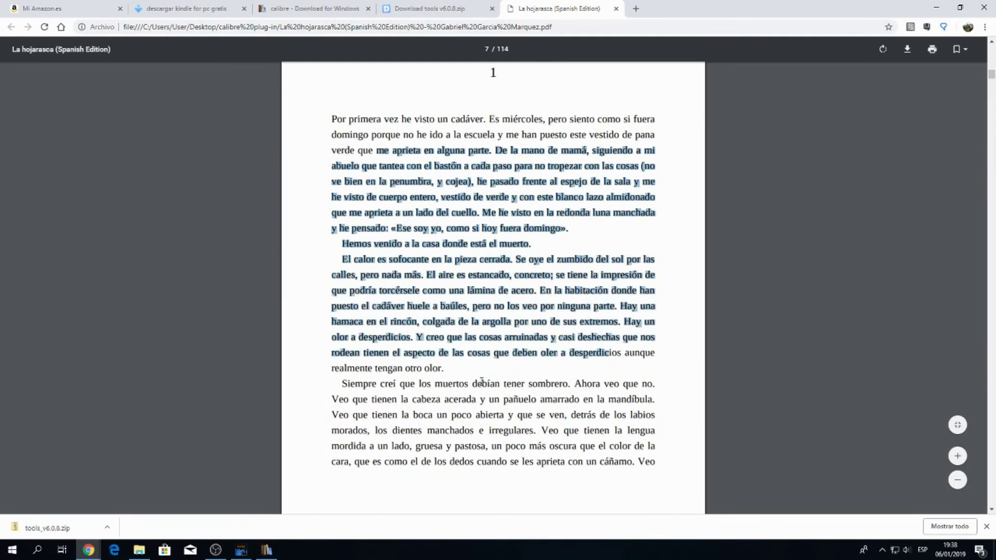